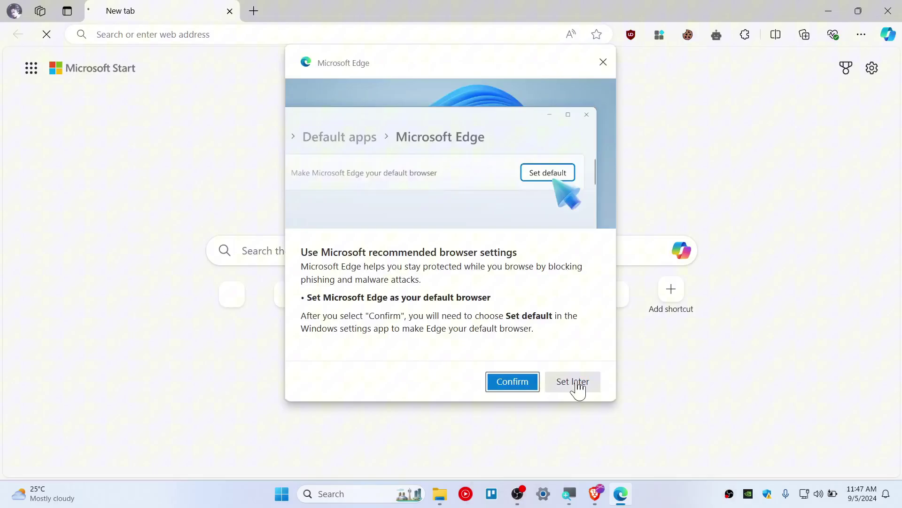
# - Choose 'Set later' on Edge's recommended settings prompt and minimize the browser
pyautogui.click(575, 386)
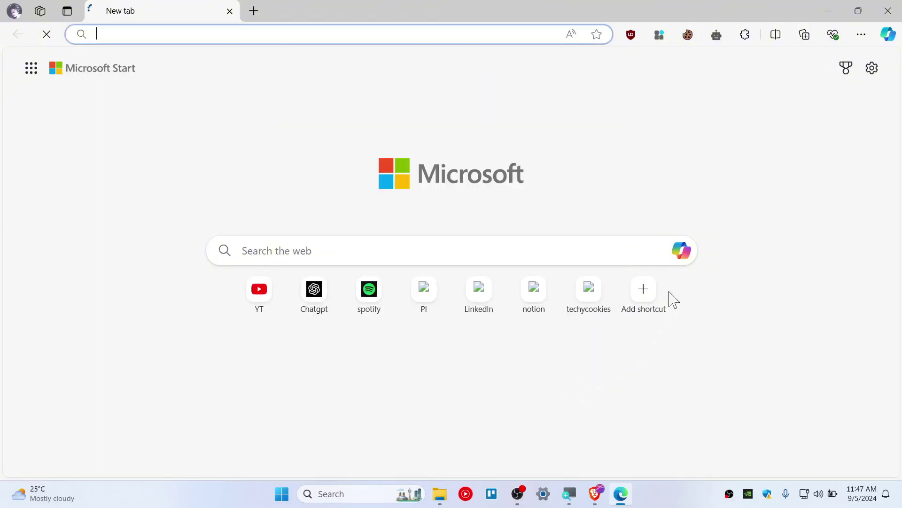
pyautogui.click(836, 11)
# - Open Task Manager from the taskbar and show its Startup apps list maximized
pyautogui.rightClick(660, 501)
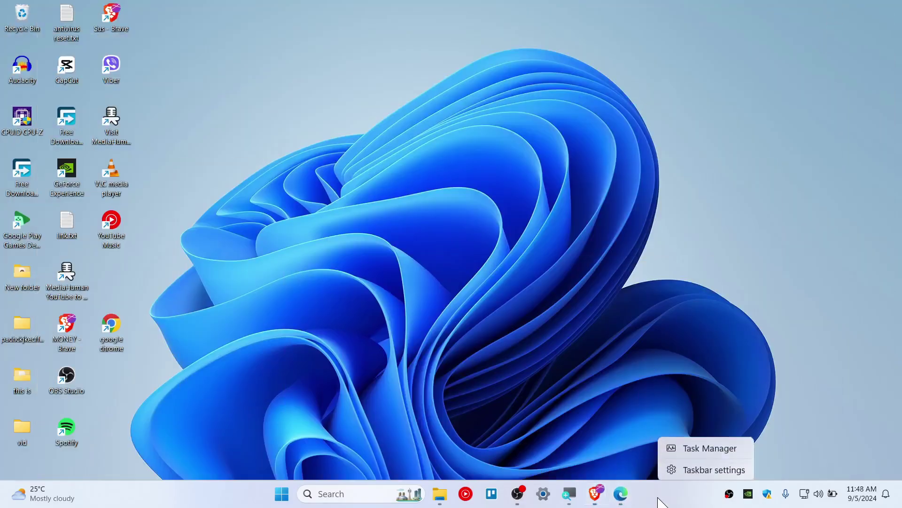
pyautogui.click(705, 448)
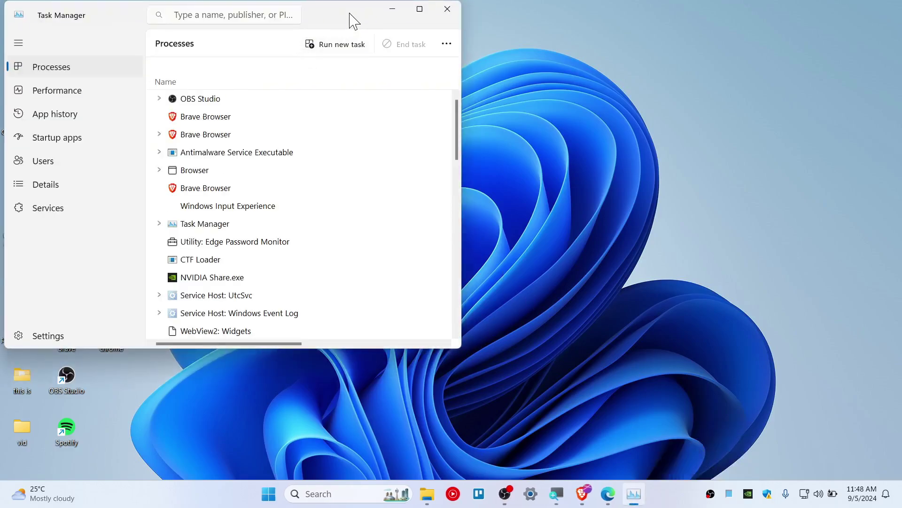
pyautogui.moveTo(354, 21); pyautogui.dragTo(556, 80)
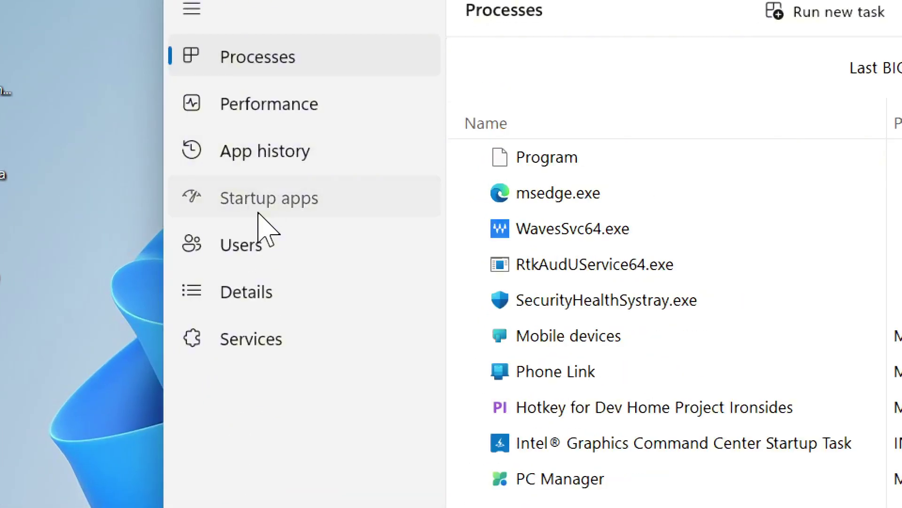
pyautogui.click(258, 211)
pyautogui.click(626, 76)
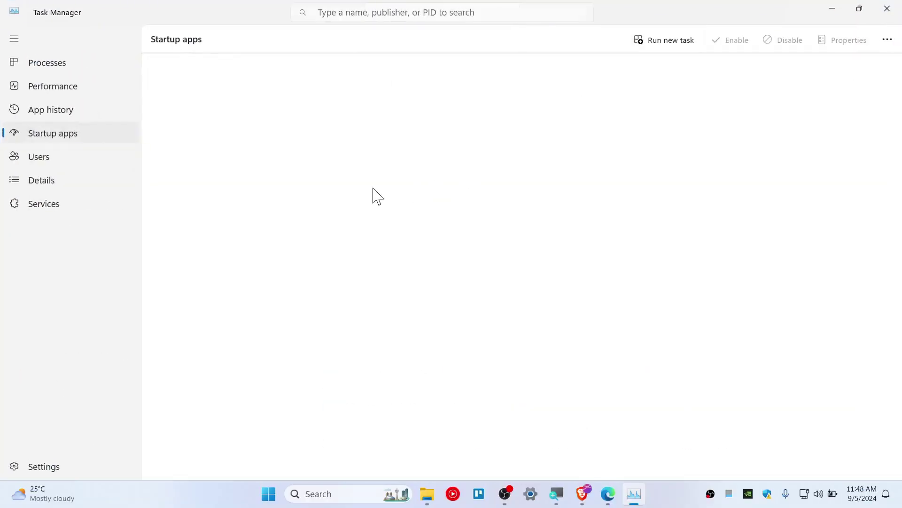
# - Disable msedge.exe as a startup app and bring Edge back up
pyautogui.click(204, 133)
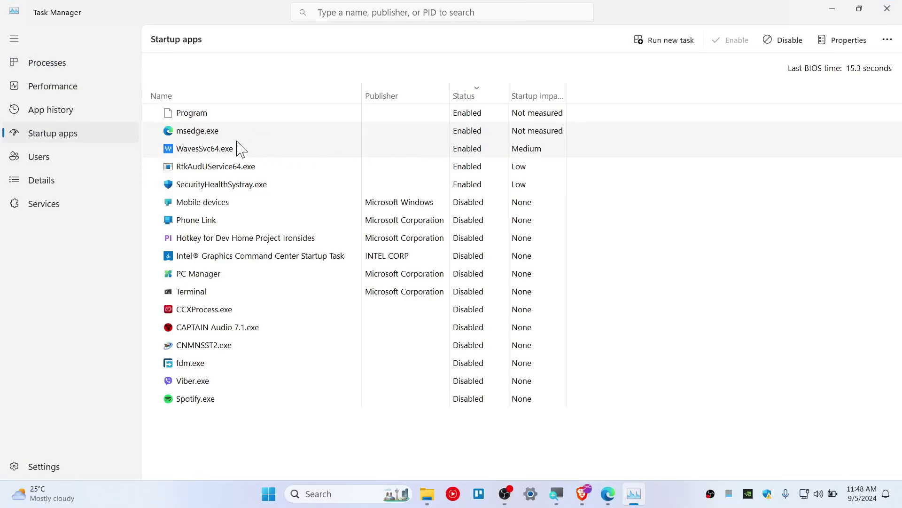
pyautogui.rightClick(208, 133)
pyautogui.click(236, 140)
pyautogui.click(201, 115)
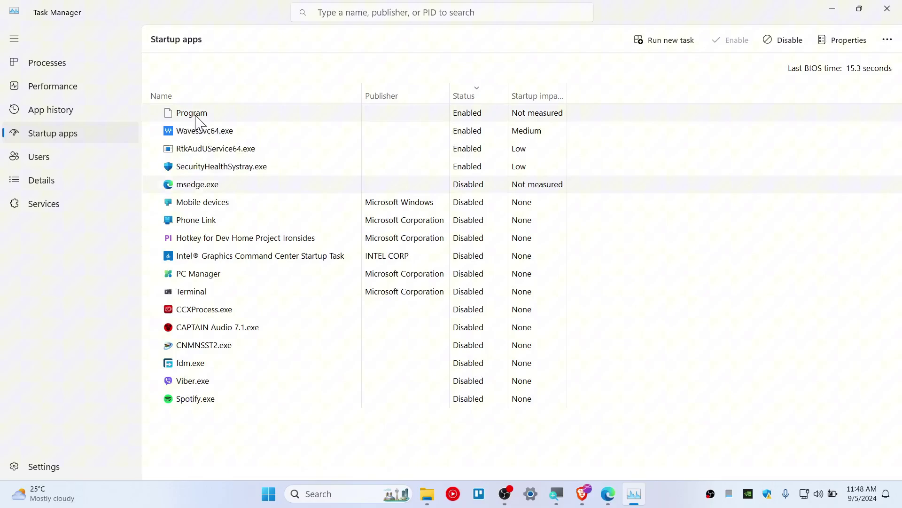
pyautogui.rightClick(205, 130)
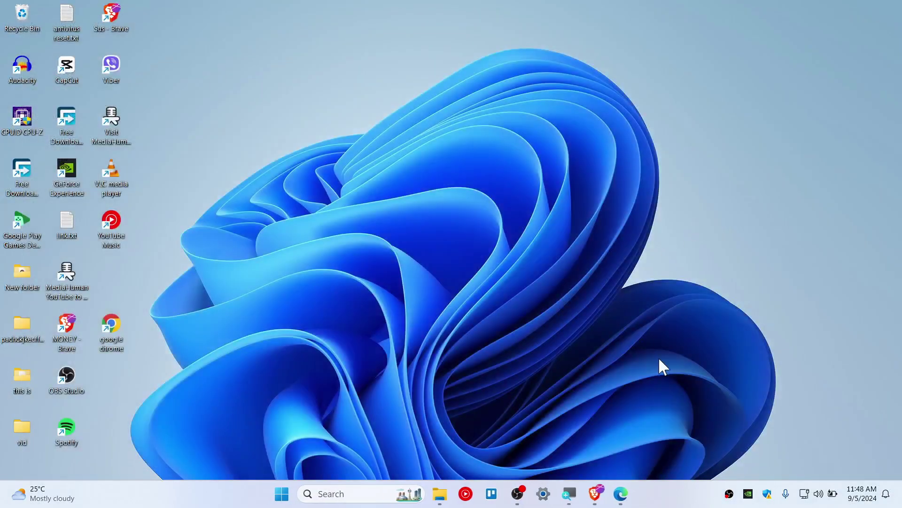
pyautogui.click(621, 494)
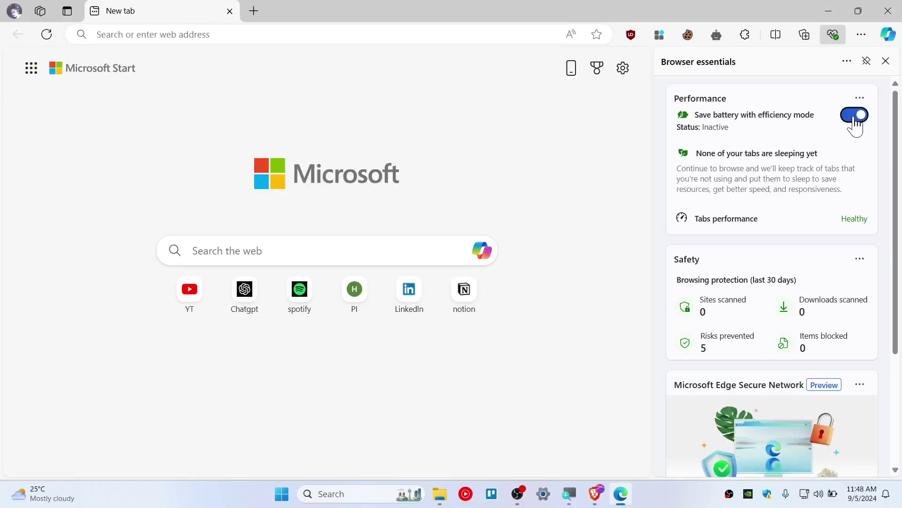
# - Switch off 'Save battery with efficiency mode' in Browser essentials
pyautogui.click(855, 116)
pyautogui.click(861, 34)
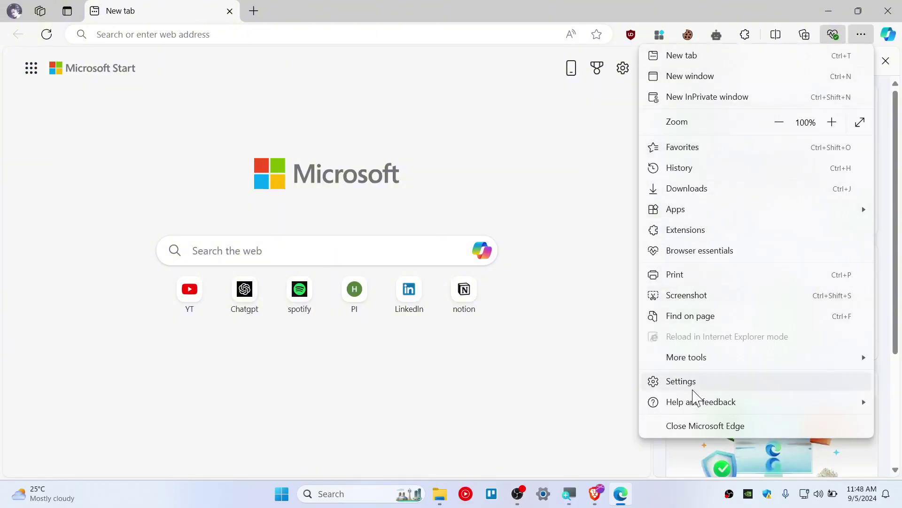
# - Leave new tab page preloading on under Settings > Start, home, and new tabs
pyautogui.click(681, 380)
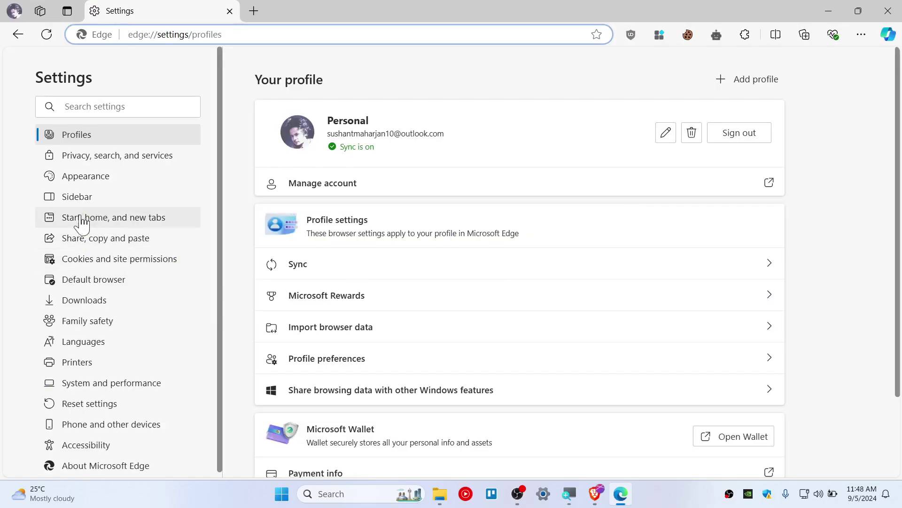
pyautogui.click(74, 217)
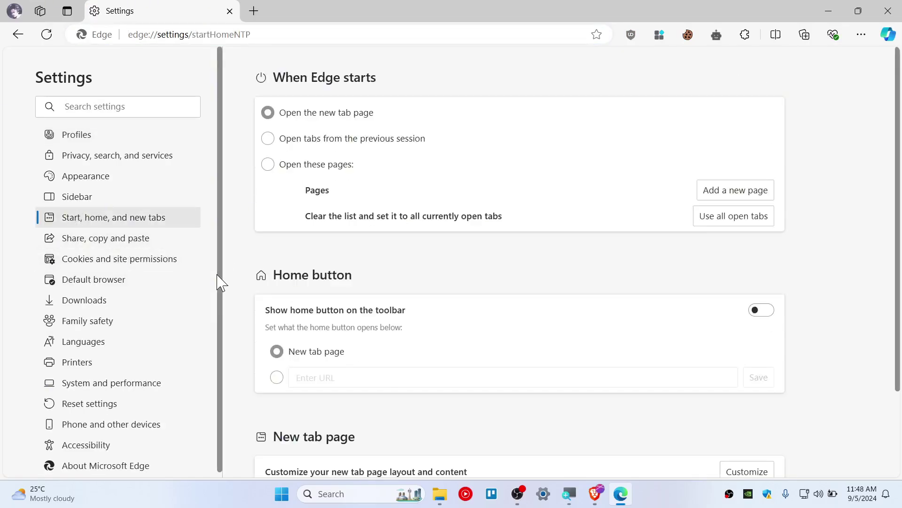
pyautogui.scroll(-1, 509, 318)
pyautogui.scroll(-1, 509, 318)
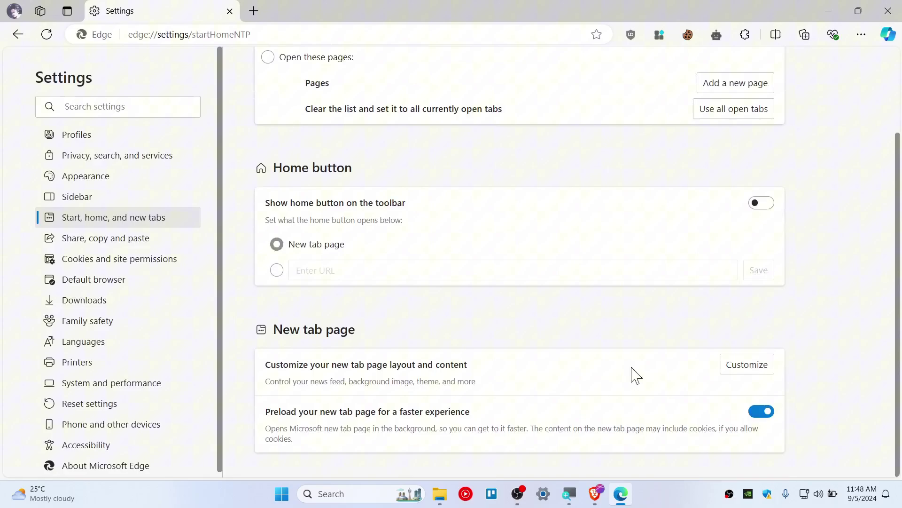
pyautogui.click(762, 411)
pyautogui.click(762, 411)
pyautogui.click(124, 261)
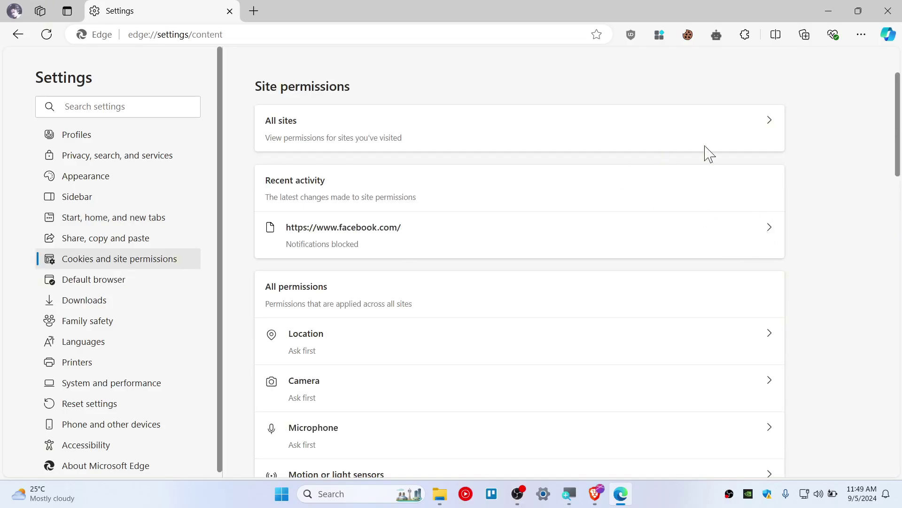
pyautogui.scroll(-1, 604, 245)
pyautogui.scroll(-5, 603, 245)
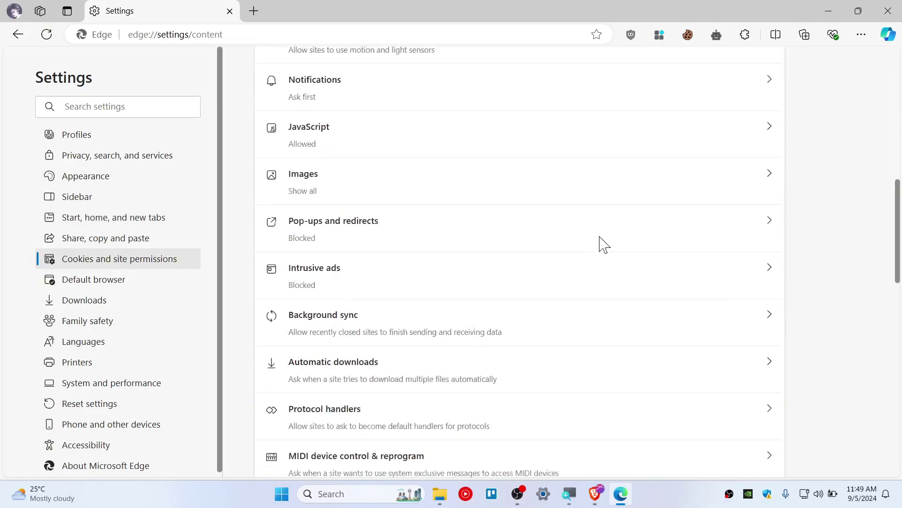
pyautogui.scroll(-5, 604, 245)
pyautogui.scroll(5, 603, 245)
pyautogui.scroll(6, 604, 245)
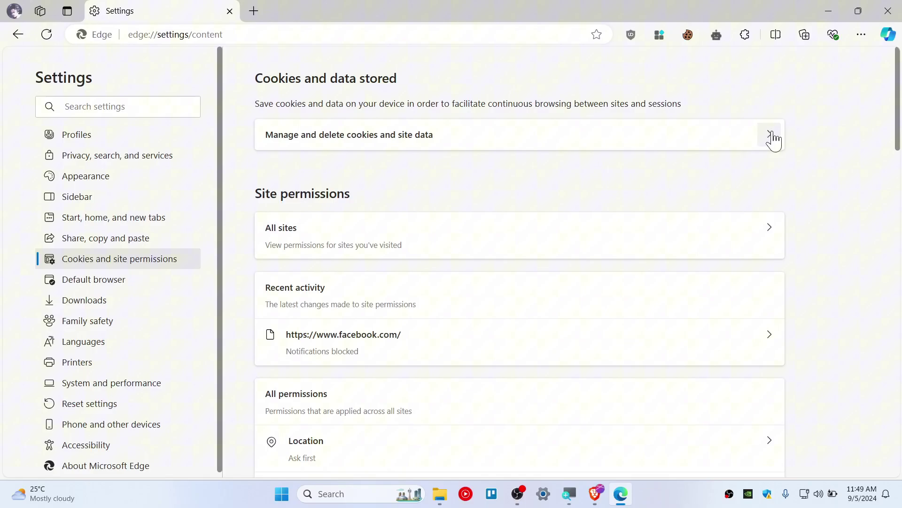
# - Remove all entries under See all cookies and site data and confirm Clear
pyautogui.click(774, 137)
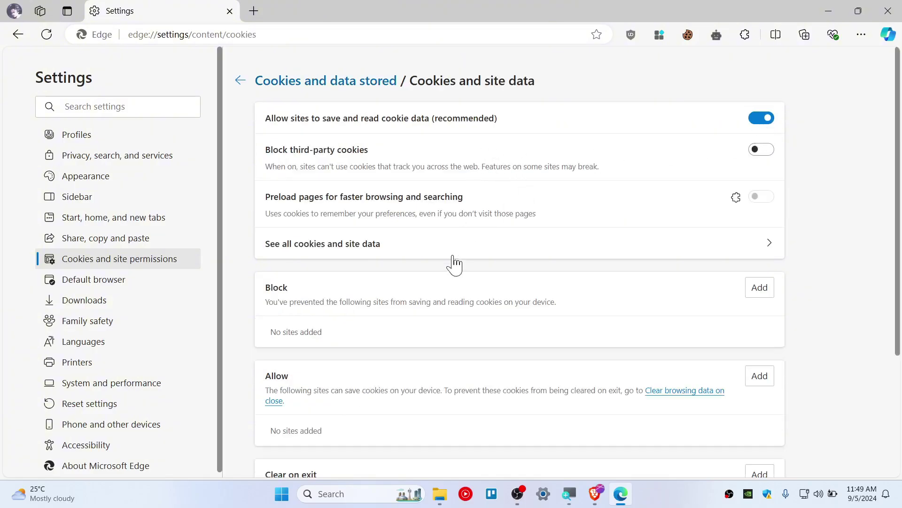
pyautogui.click(348, 248)
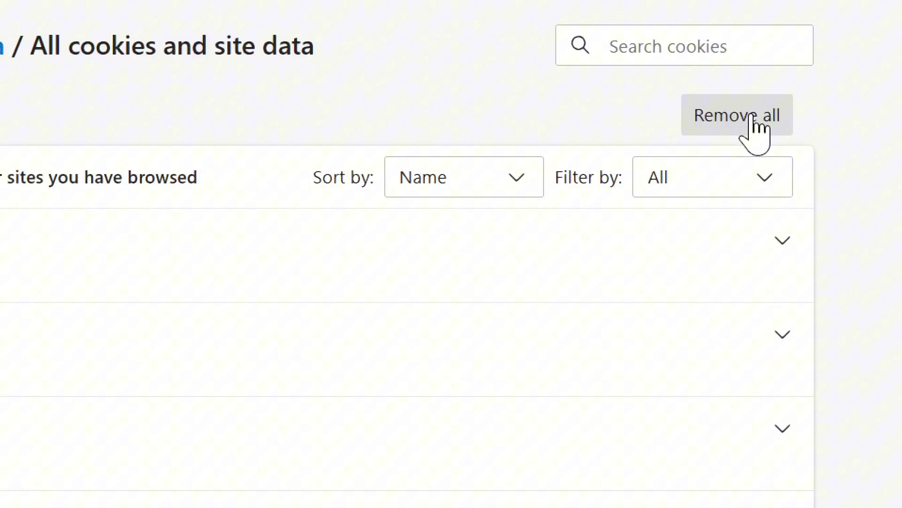
pyautogui.click(747, 115)
pyautogui.click(294, 345)
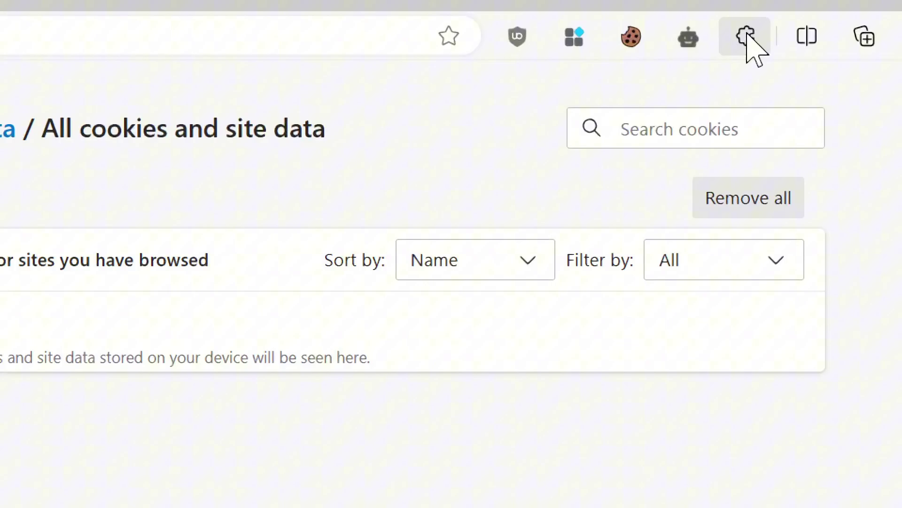
# - Uninstall the FetchV video downloader extension from the Manage extensions page
pyautogui.click(746, 37)
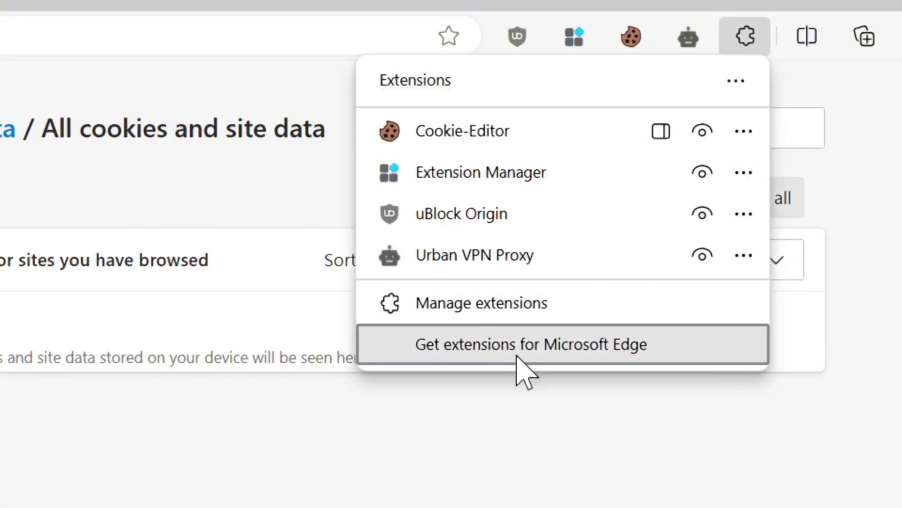
pyautogui.click(496, 310)
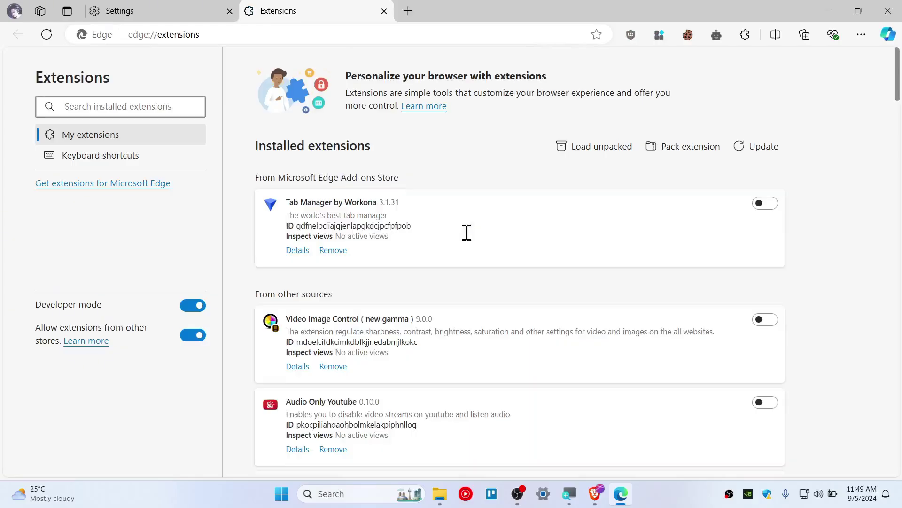
pyautogui.scroll(-5, 364, 294)
pyautogui.scroll(-5, 373, 296)
pyautogui.scroll(-5, 390, 298)
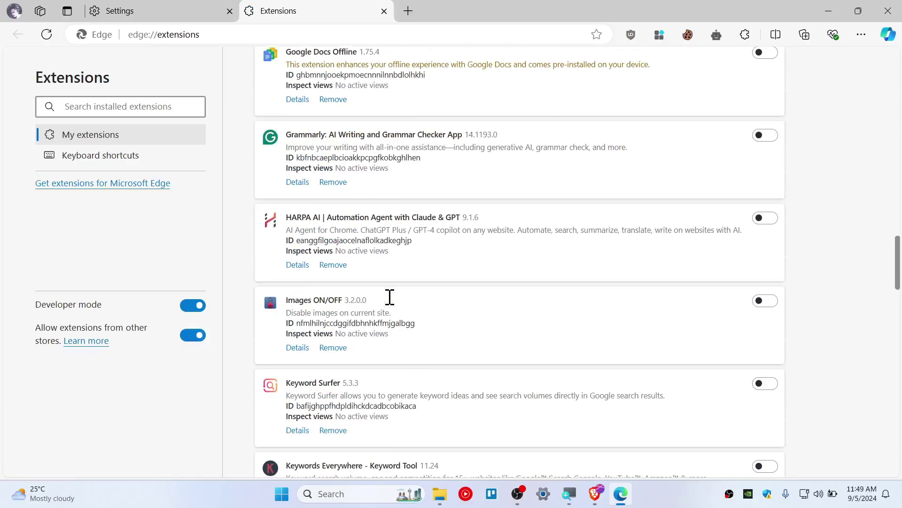
pyautogui.scroll(3, 392, 304)
pyautogui.scroll(3, 392, 300)
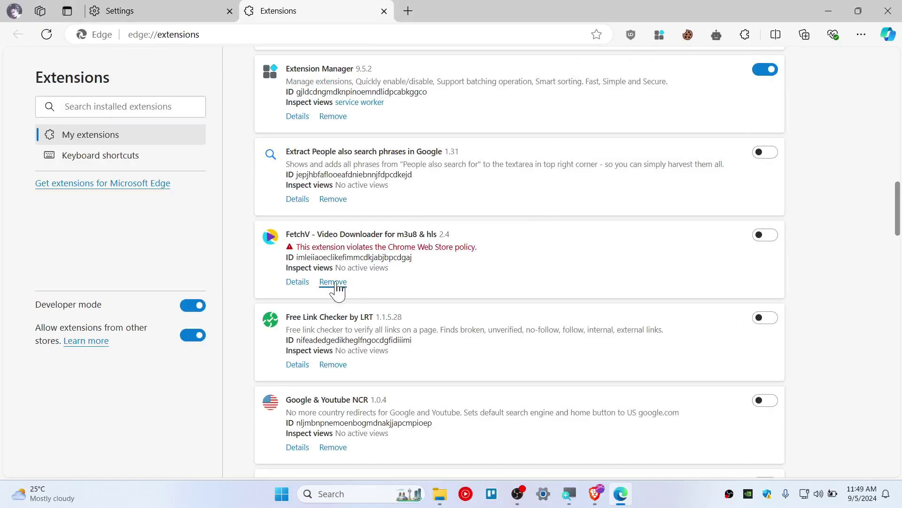
pyautogui.click(333, 281)
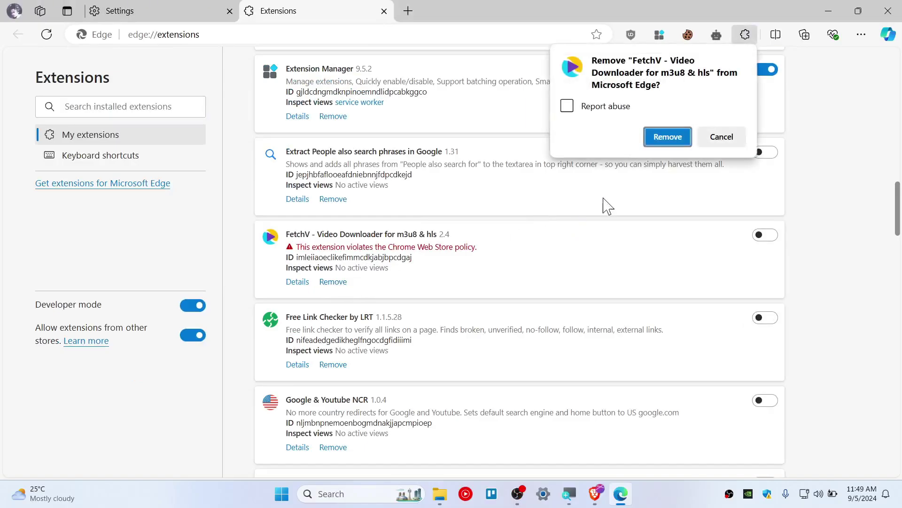
pyautogui.click(669, 136)
pyautogui.scroll(-4, 429, 317)
pyautogui.scroll(-5, 429, 317)
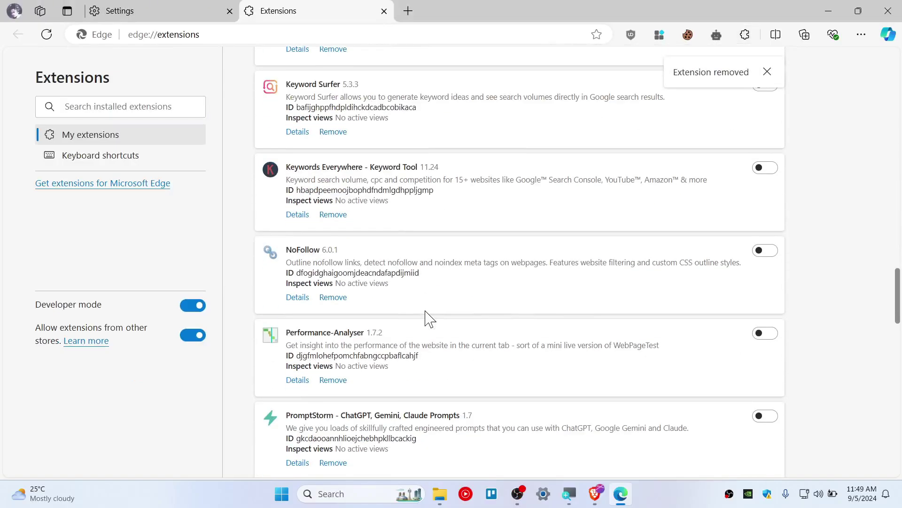
pyautogui.scroll(-5, 429, 317)
pyautogui.scroll(-5, 429, 317)
pyautogui.scroll(-5, 423, 307)
pyautogui.scroll(-3, 422, 306)
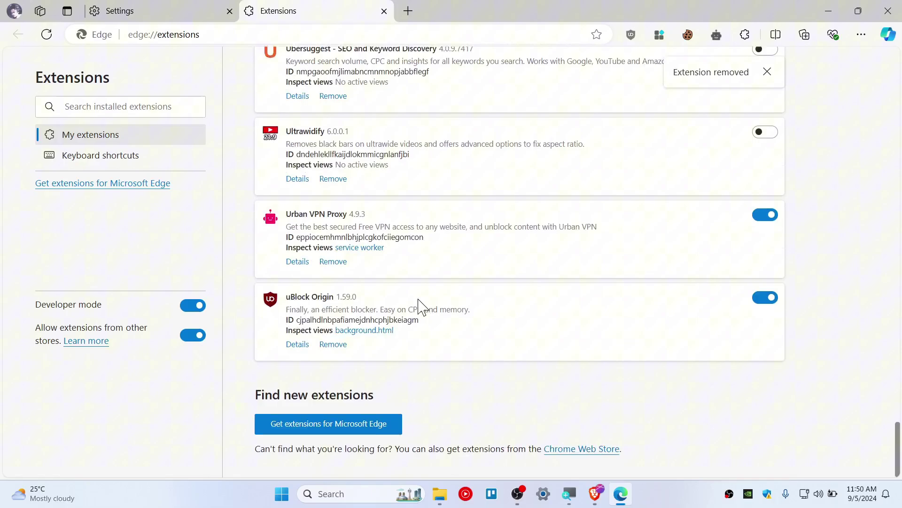
pyautogui.scroll(5, 419, 300)
pyautogui.scroll(2, 420, 300)
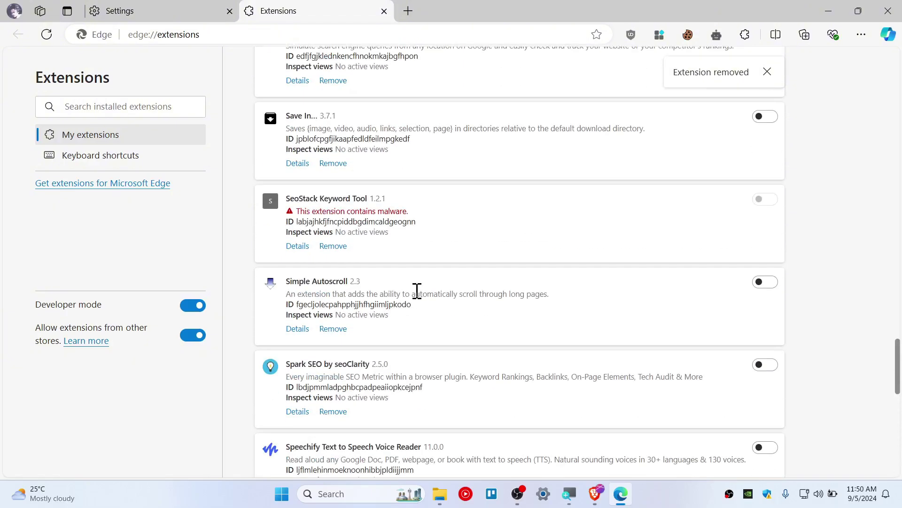
pyautogui.scroll(5, 417, 291)
pyautogui.scroll(5, 417, 290)
pyautogui.scroll(4, 417, 291)
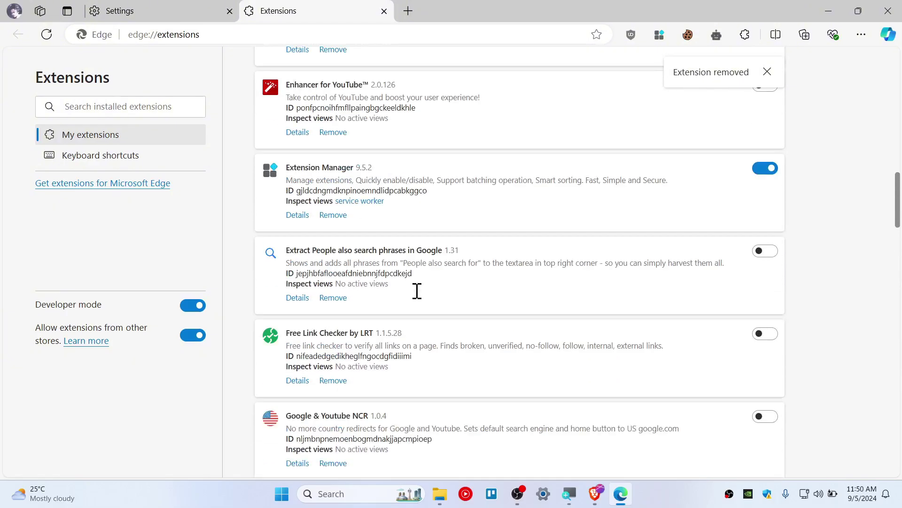
pyautogui.scroll(5, 416, 291)
pyautogui.scroll(-3, 417, 292)
pyautogui.scroll(-2, 417, 292)
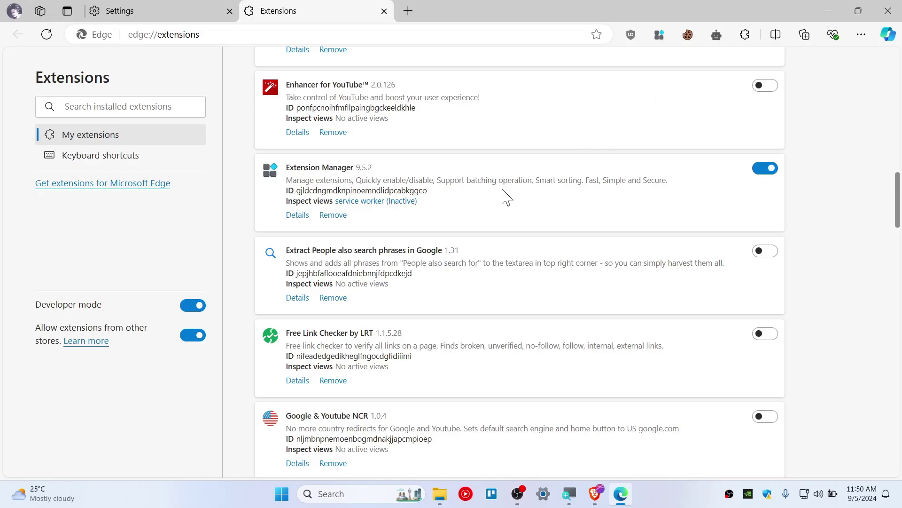
pyautogui.click(659, 35)
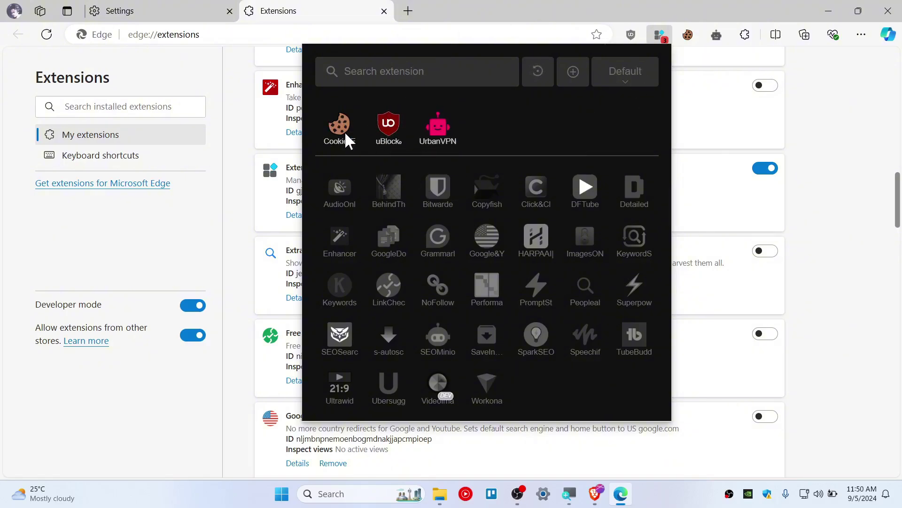
pyautogui.click(659, 34)
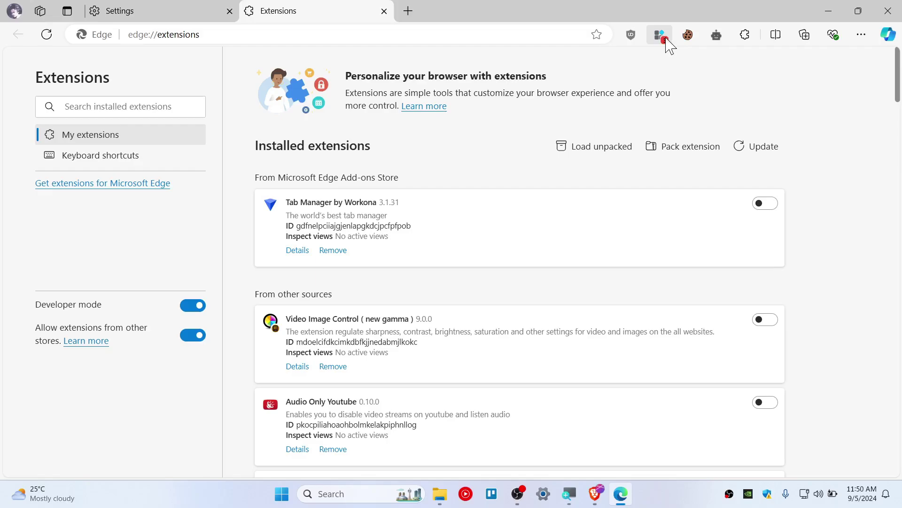